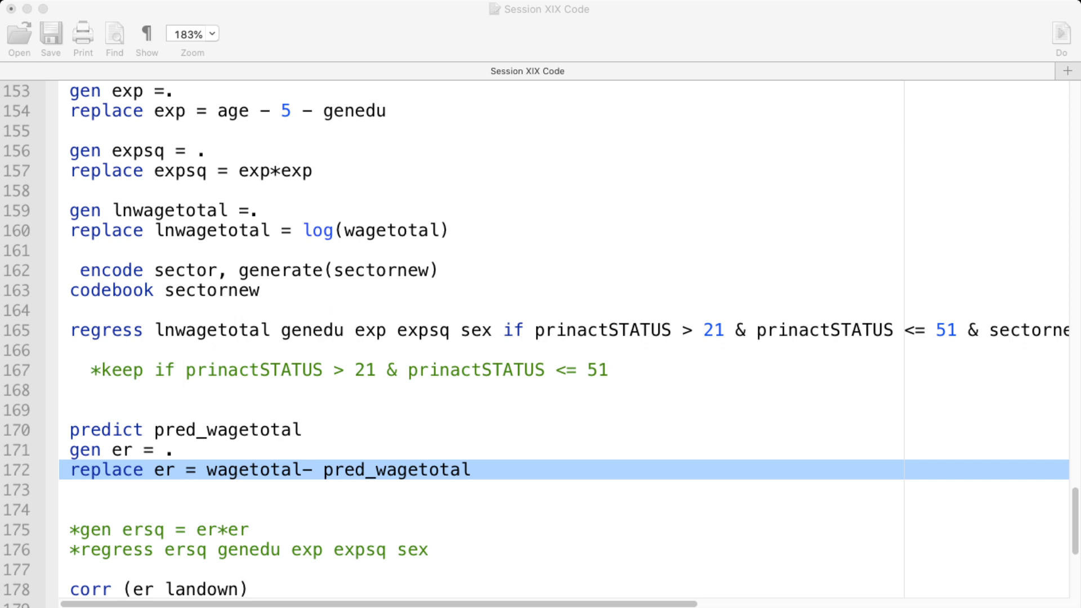
click(80, 530)
click(164, 530)
key(Down)
key(Down)
key(Down)
key(Down)
key(Down)
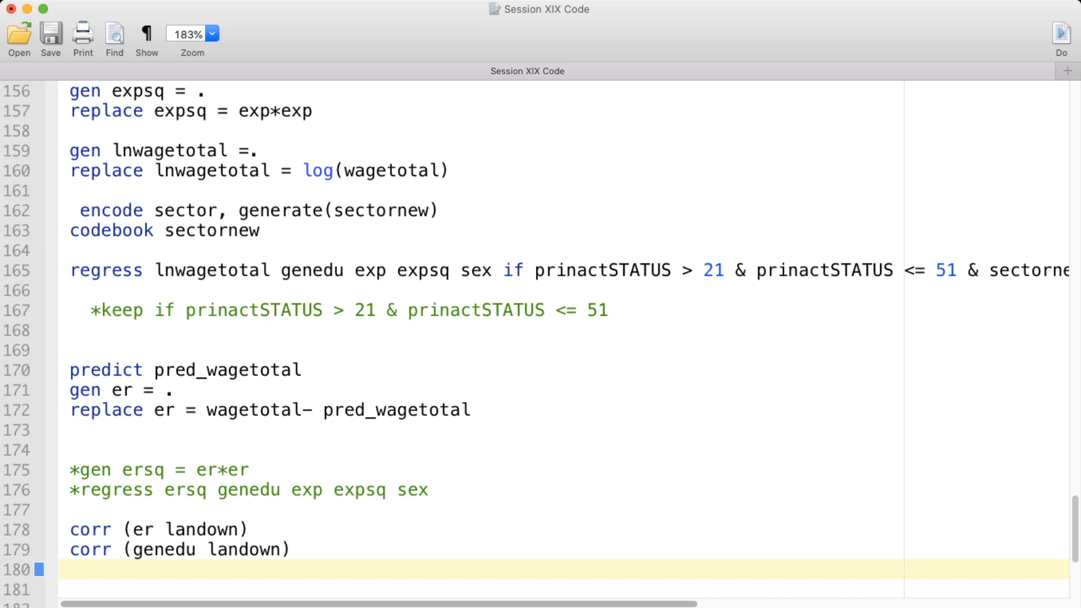
key(super+Tab)
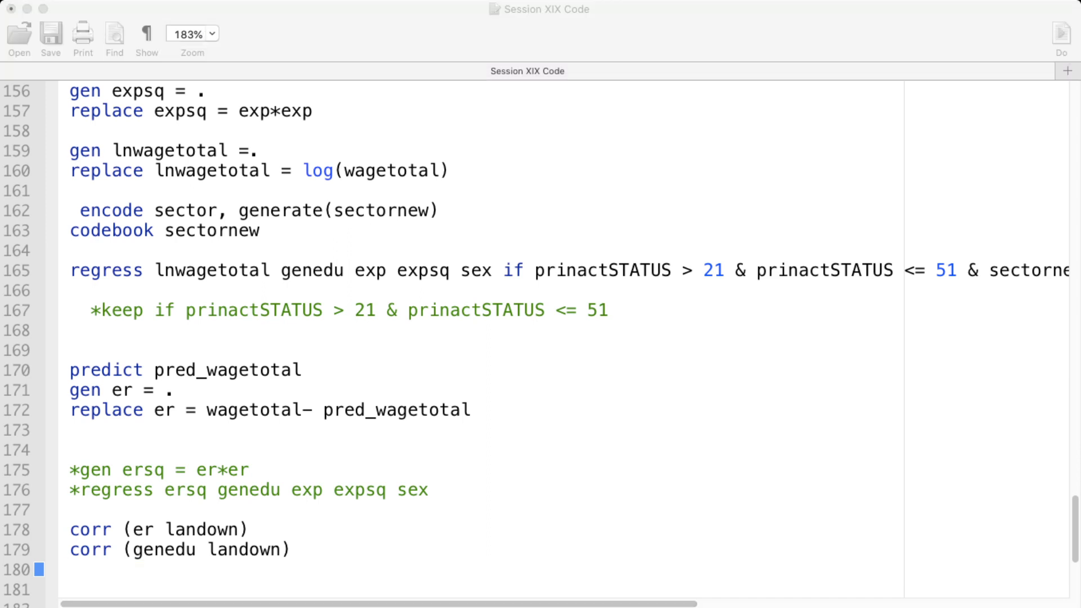
key(super+Tab)
triple_click(203, 530)
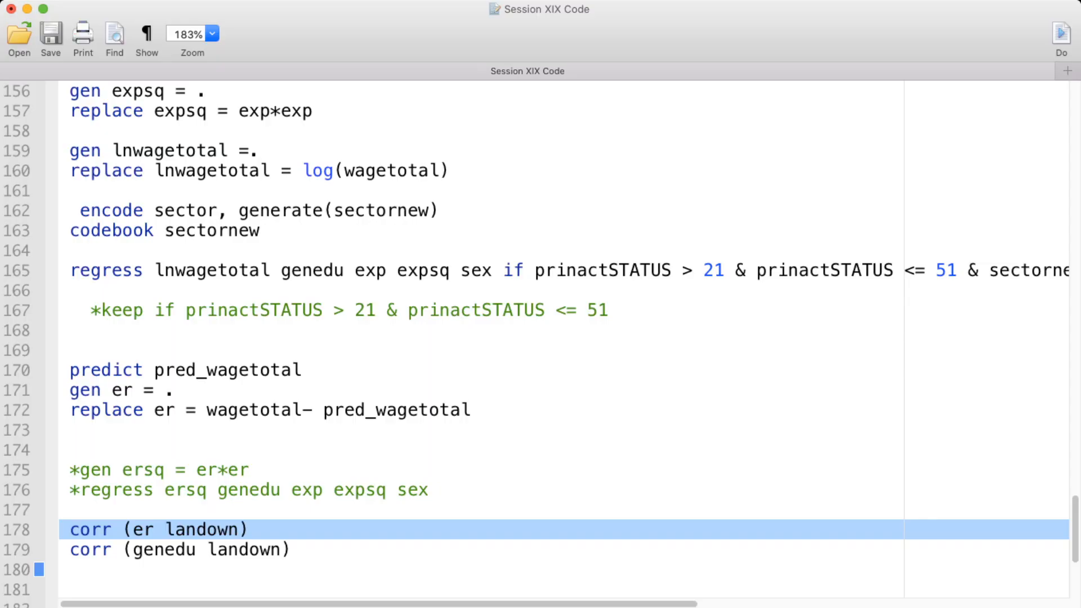
triple_click(112, 550)
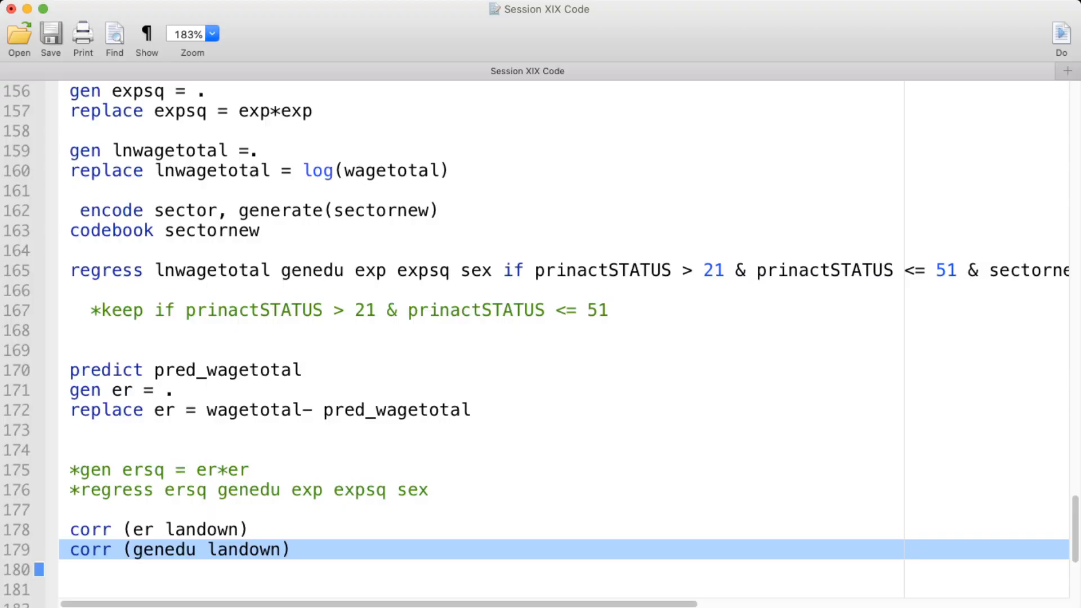
Step: Add the command "regress genedu landown" on a new line below the genedu–landown correlation
click(293, 550)
key(Return)
text(regress)
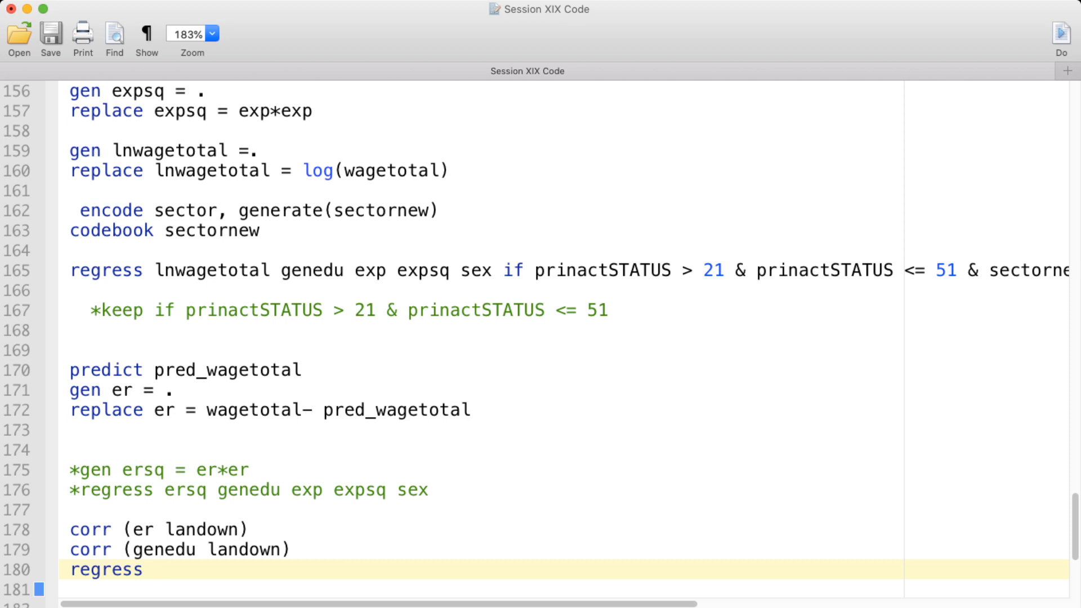
double_click(165, 550)
key(super+c)
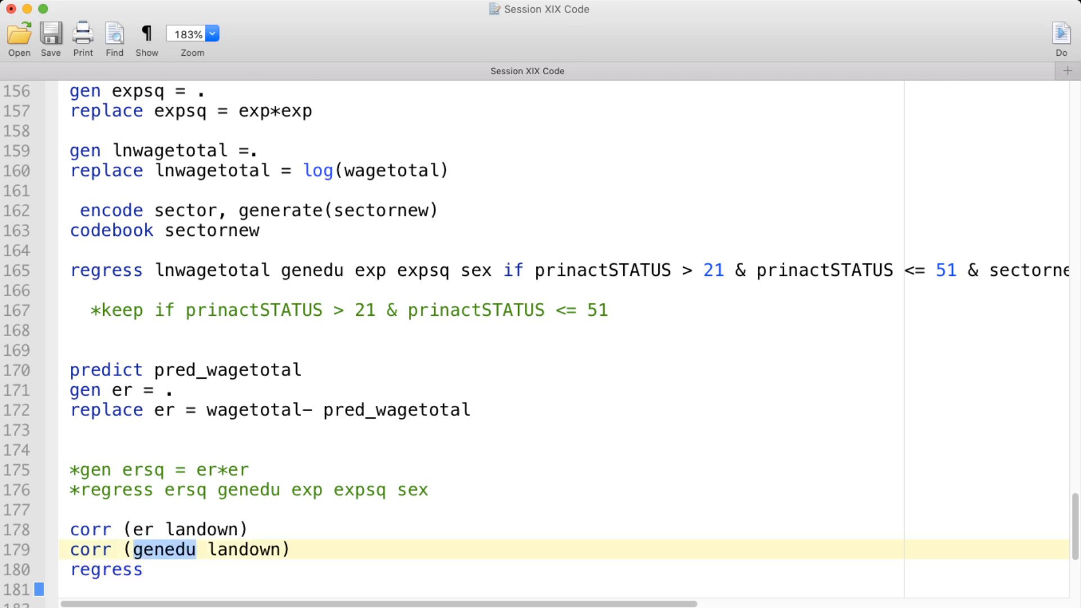
click(156, 570)
key(super+v)
double_click(249, 550)
key(super+c)
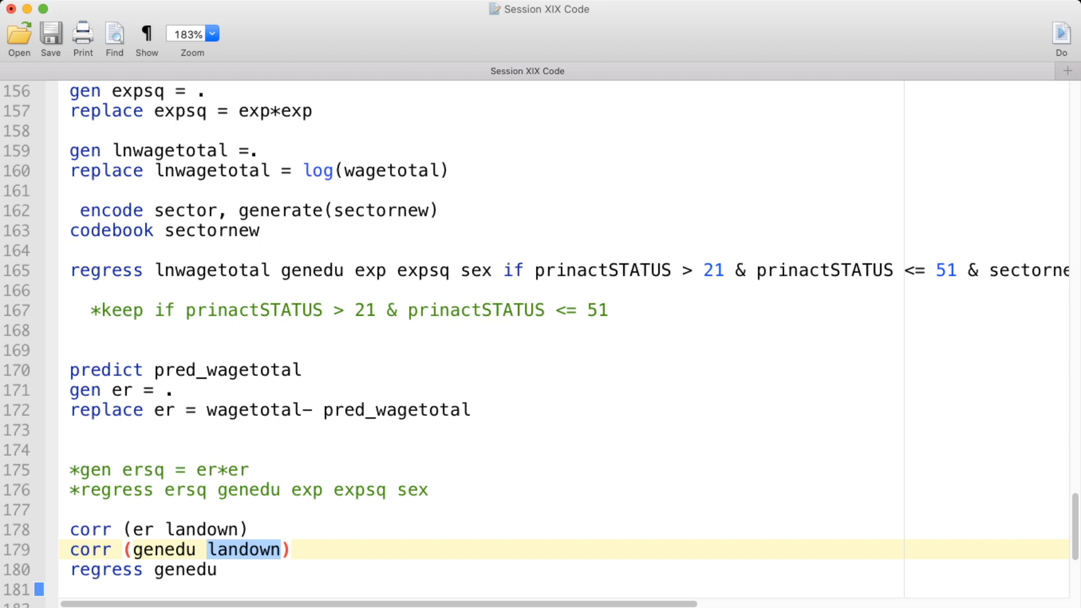
click(218, 570)
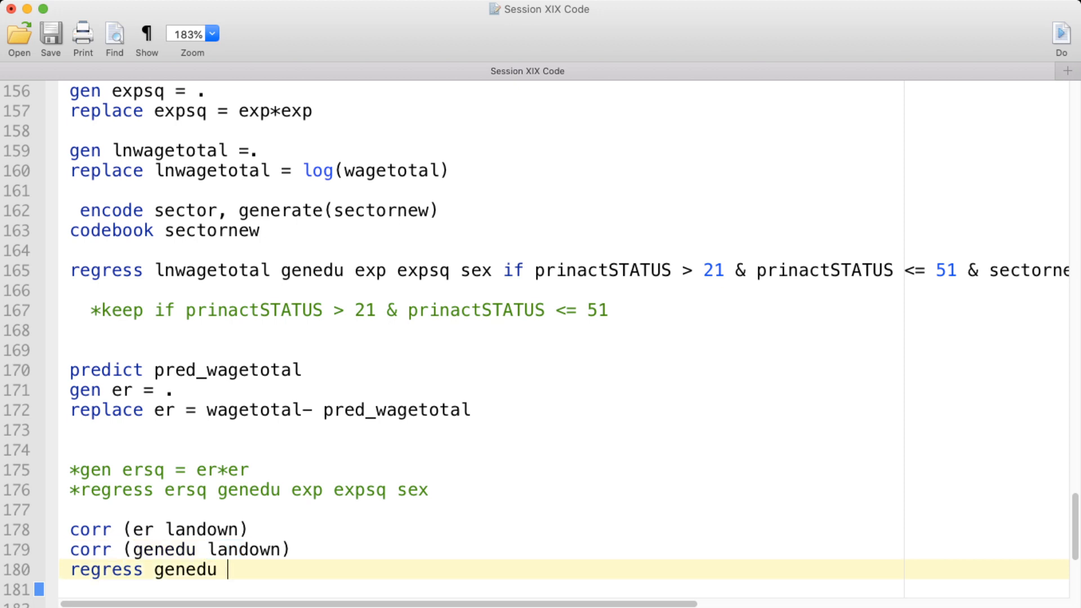
key(super+v)
Step: Append the condition "if prinactSTATUS > 21 & prinactSTATUS <= 51 & sectornew == 1" from the wage regression to the genedu on landown regression
drag(493, 270, 1059, 270)
key(super+c)
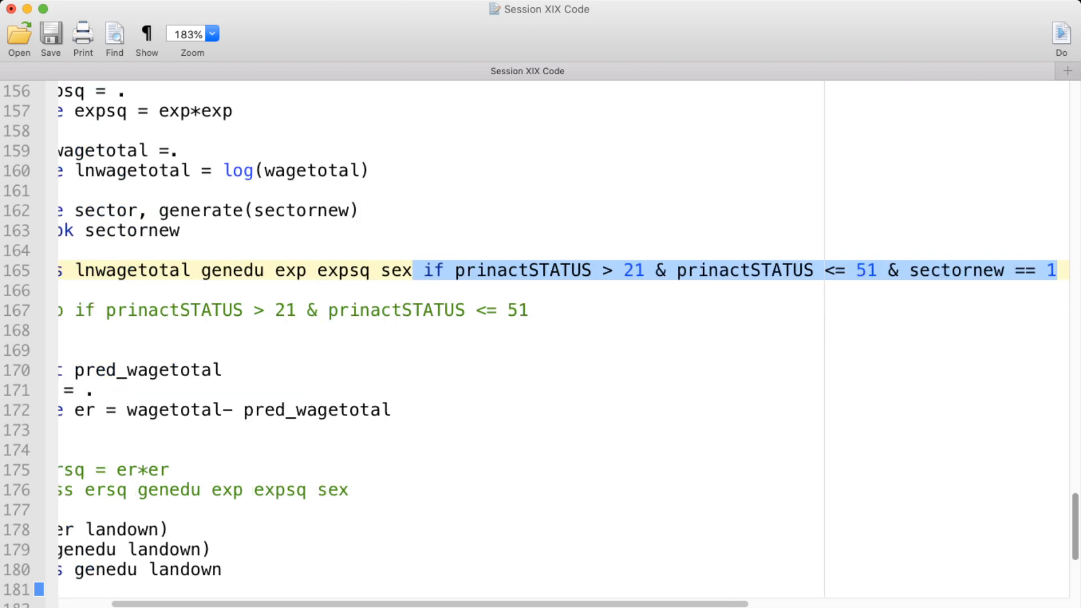
drag(564, 605, 512, 605)
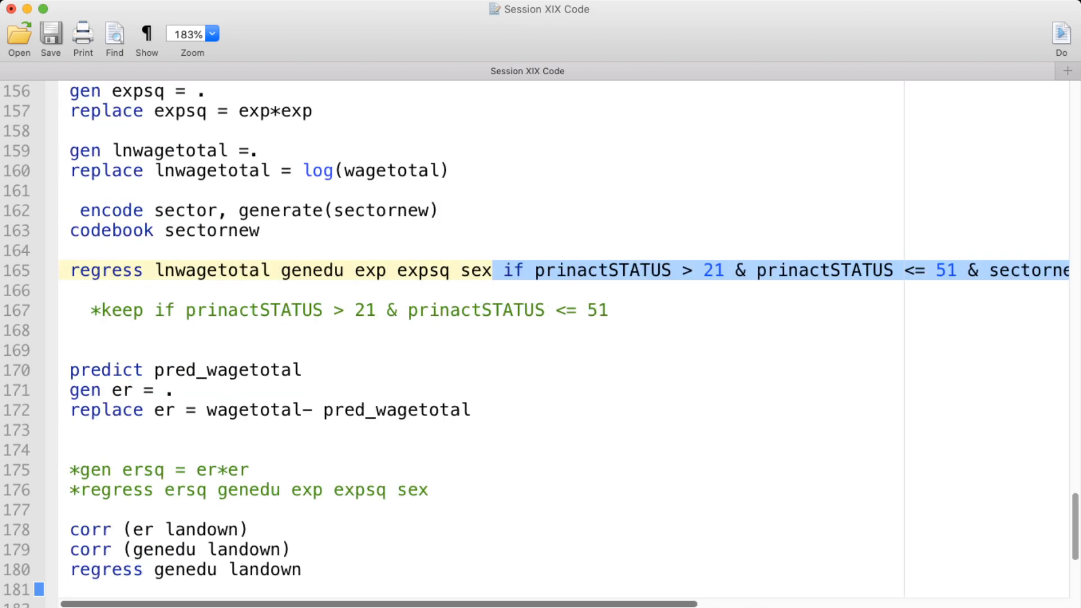
click(304, 570)
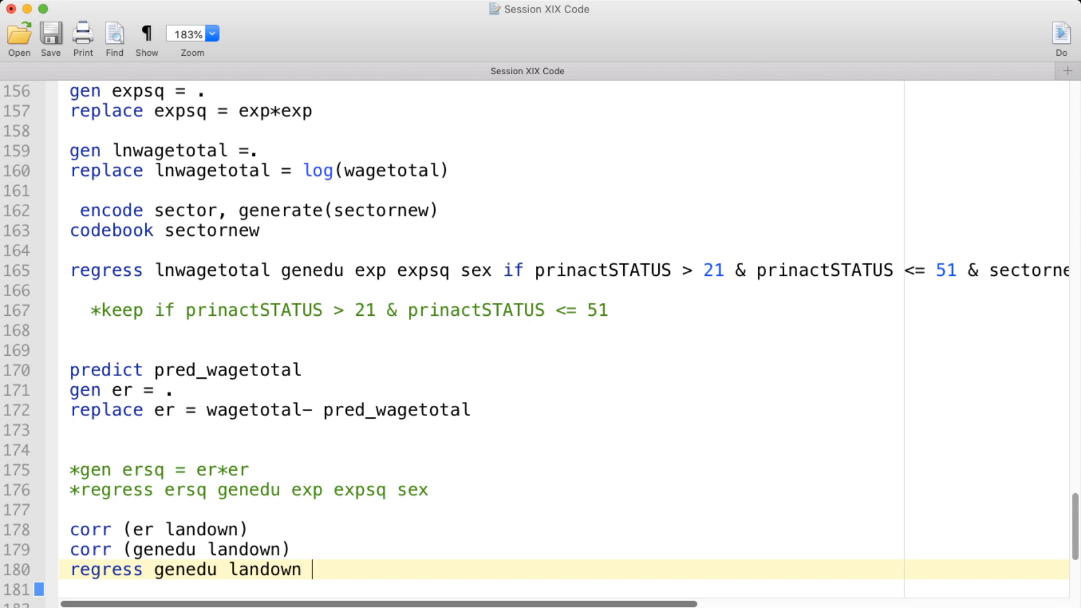
key(super+v)
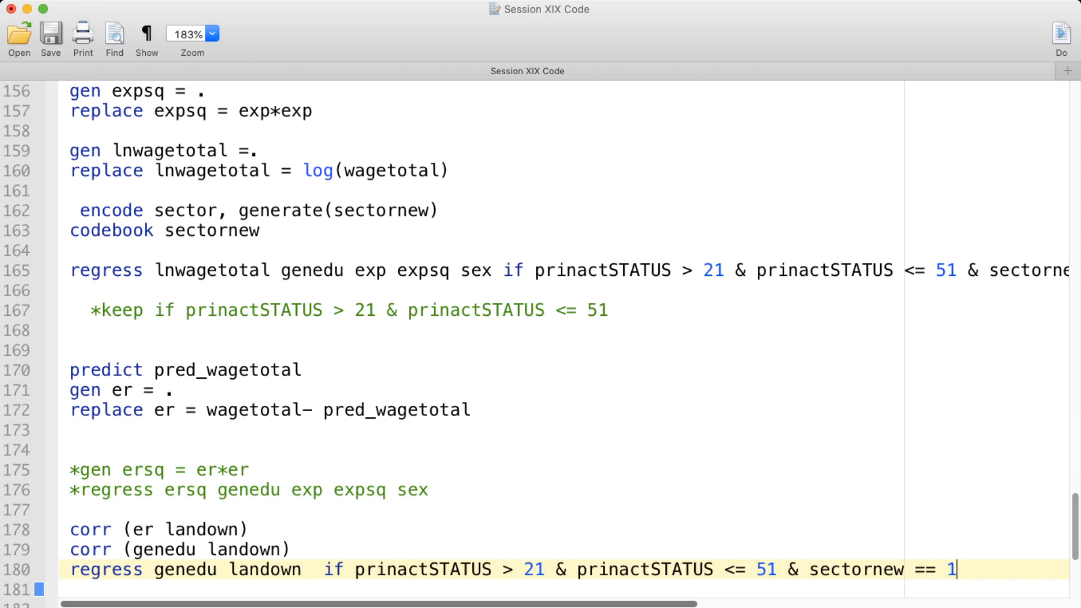
Step: Run the correlation of er with landown and the conditional regression of genedu on landown
triple_click(204, 530)
key(super+shift+d)
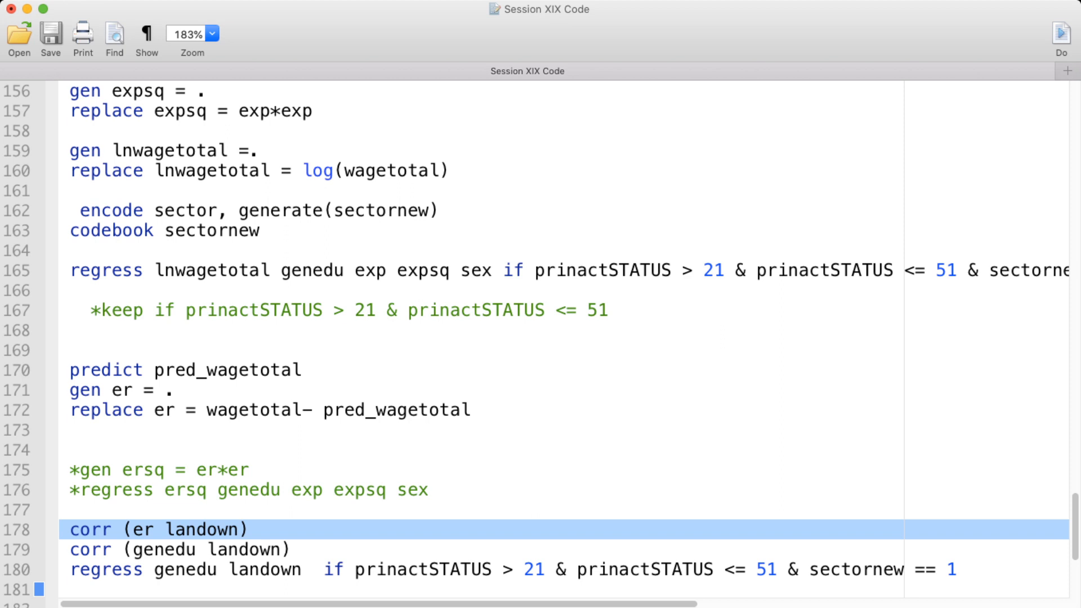
triple_click(983, 570)
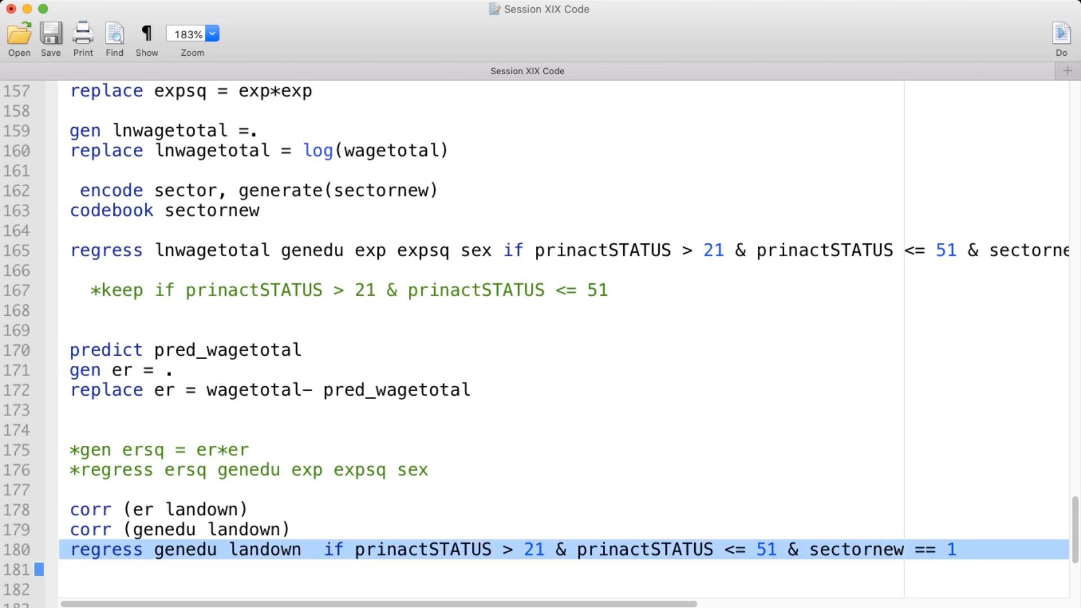
key(super+shift+d)
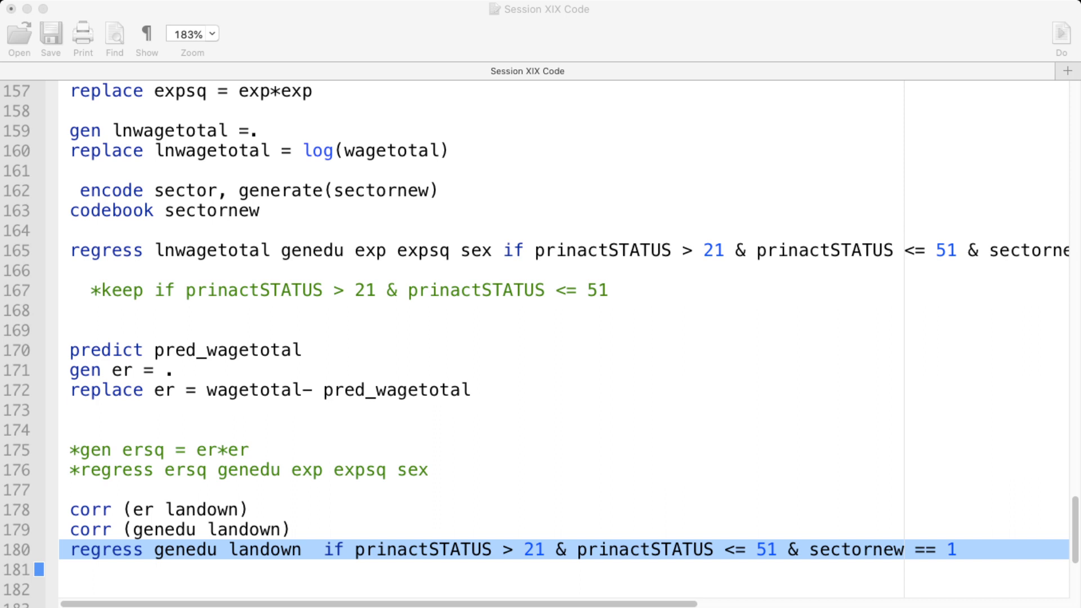
Step: Copy the lnwagetotal regression from line 165 to line 181, below the genedu on landown regression
click(80, 450)
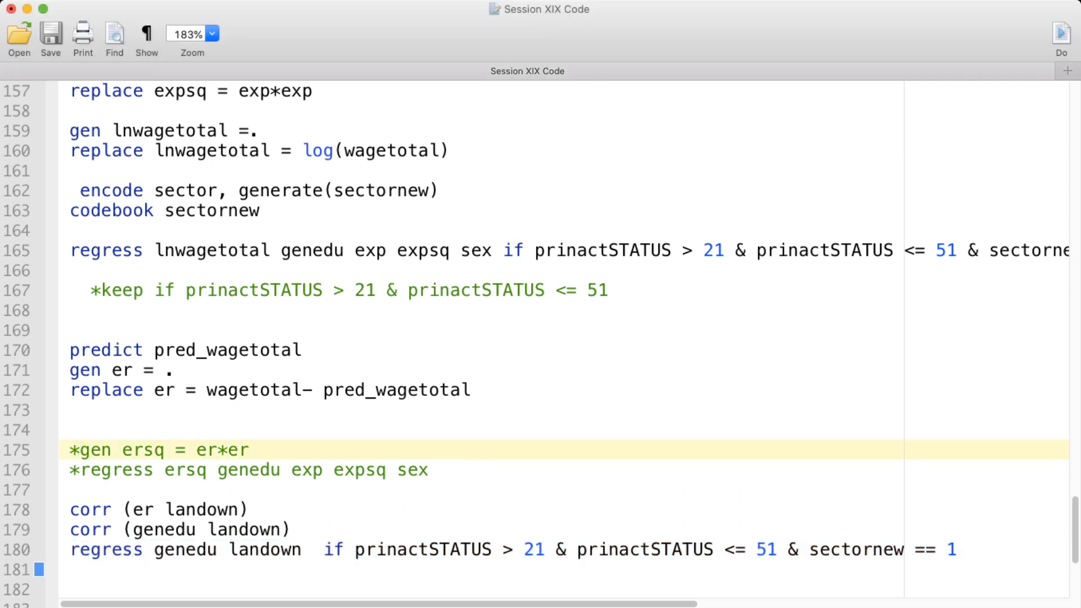
triple_click(224, 550)
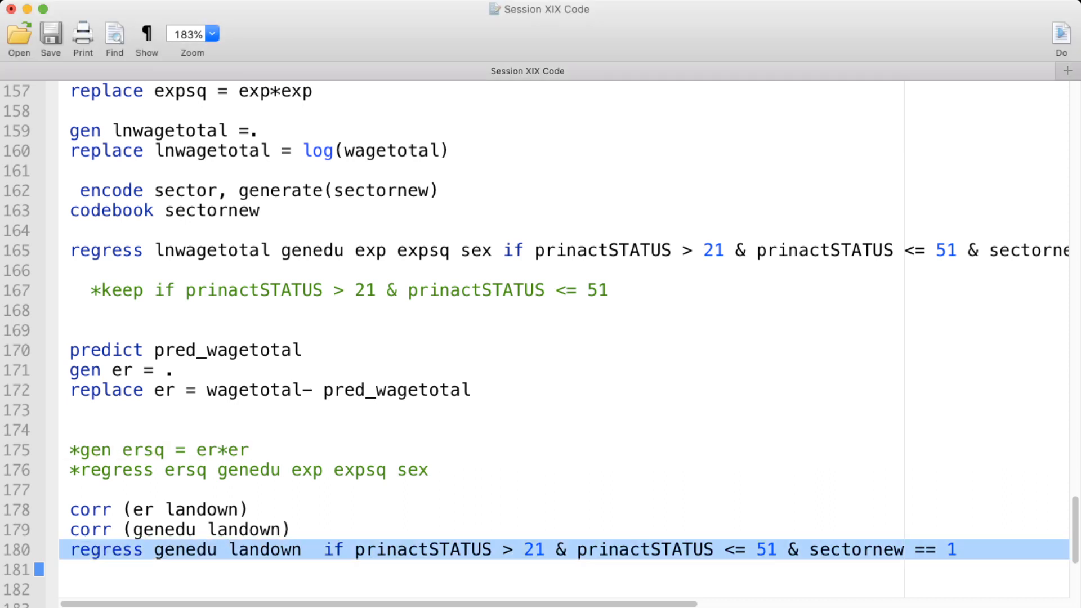
triple_click(217, 251)
key(super+c)
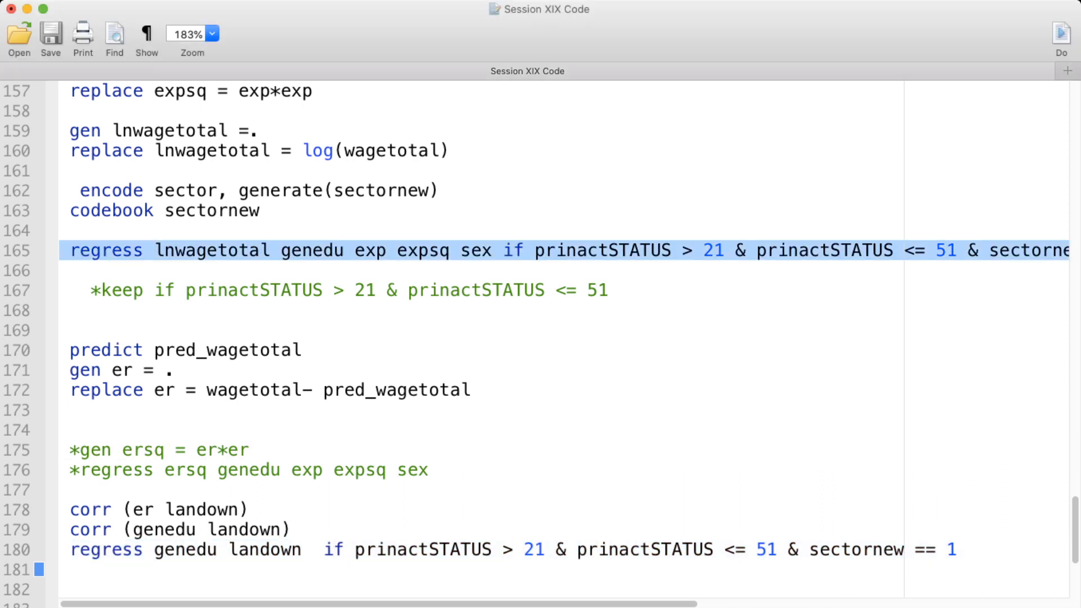
click(81, 569)
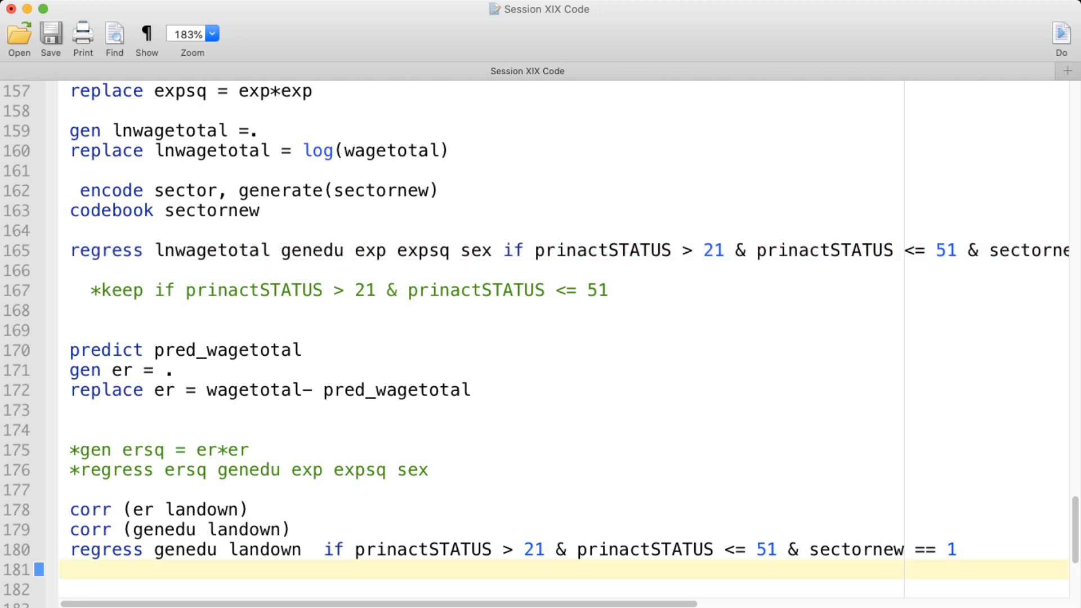
key(super+v)
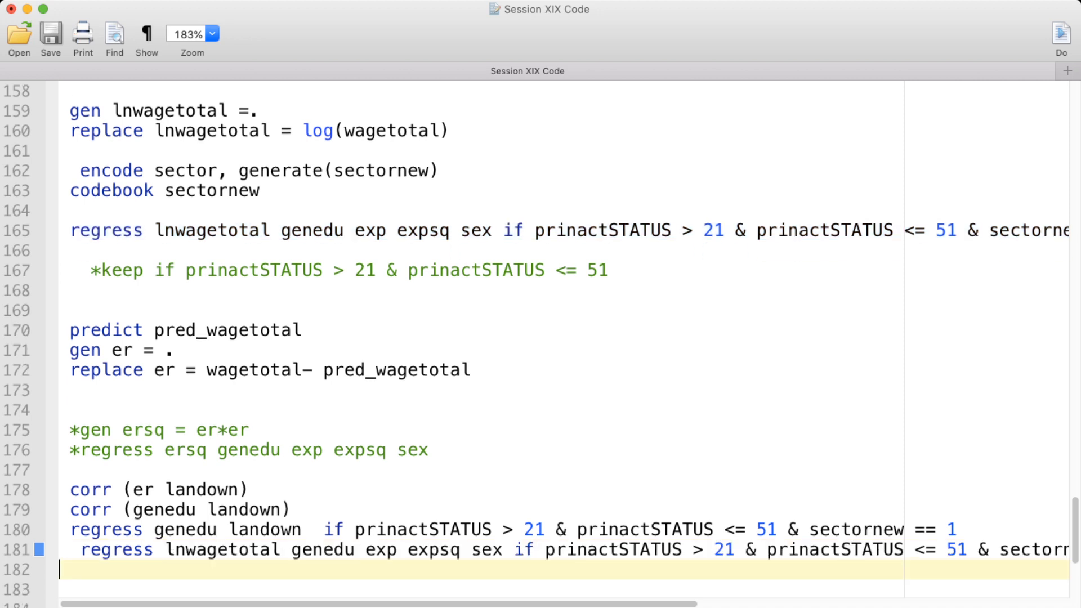
Step: Insert landown as a regressor after genedu in the copied lnwagetotal regression on line 181
double_click(268, 529)
key(super+c)
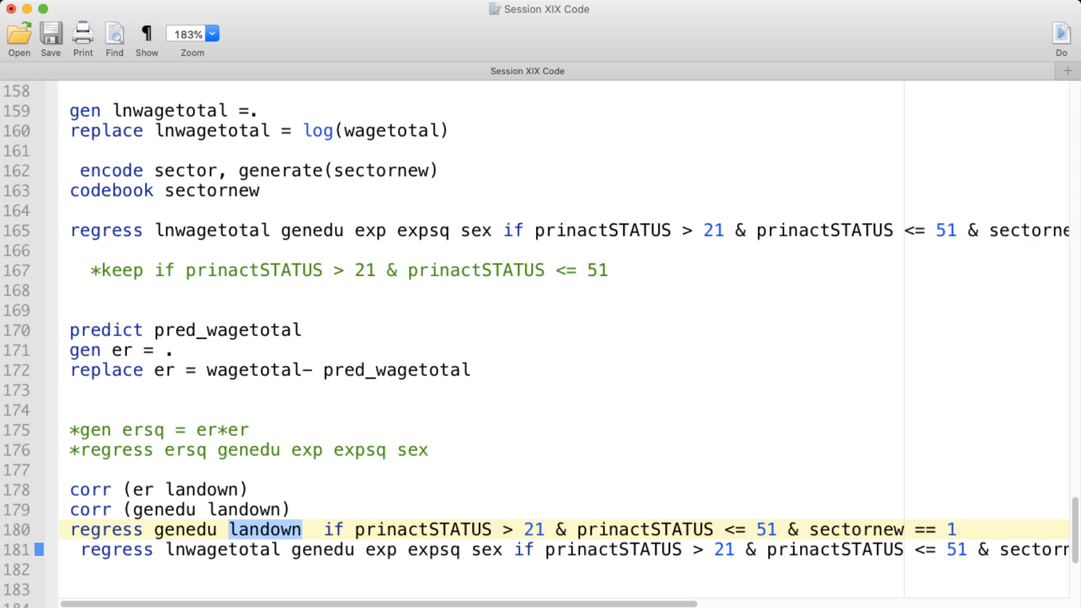
click(366, 550)
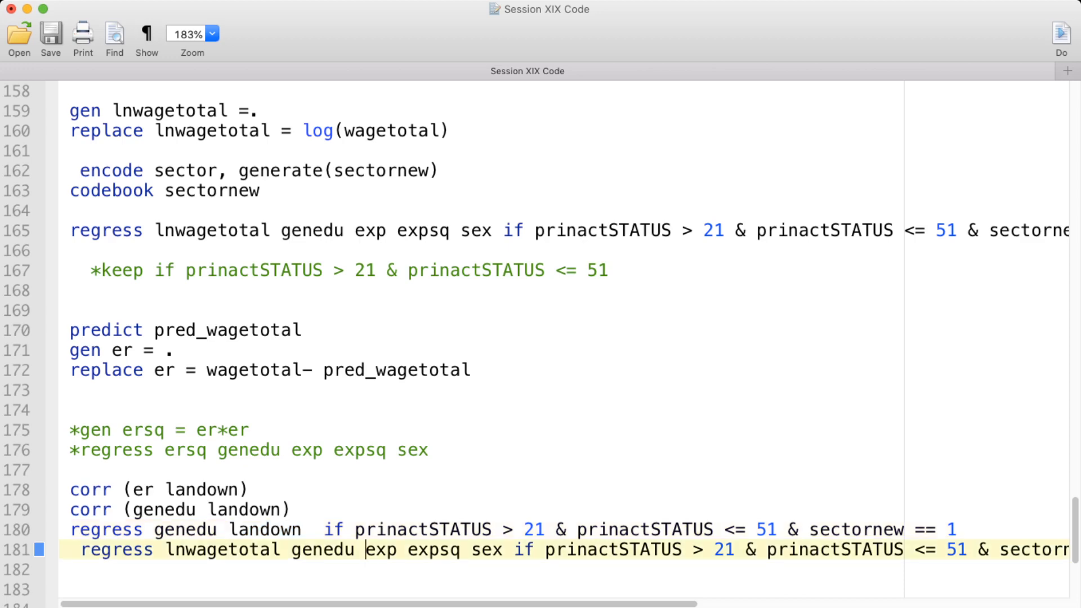
key(super+v)
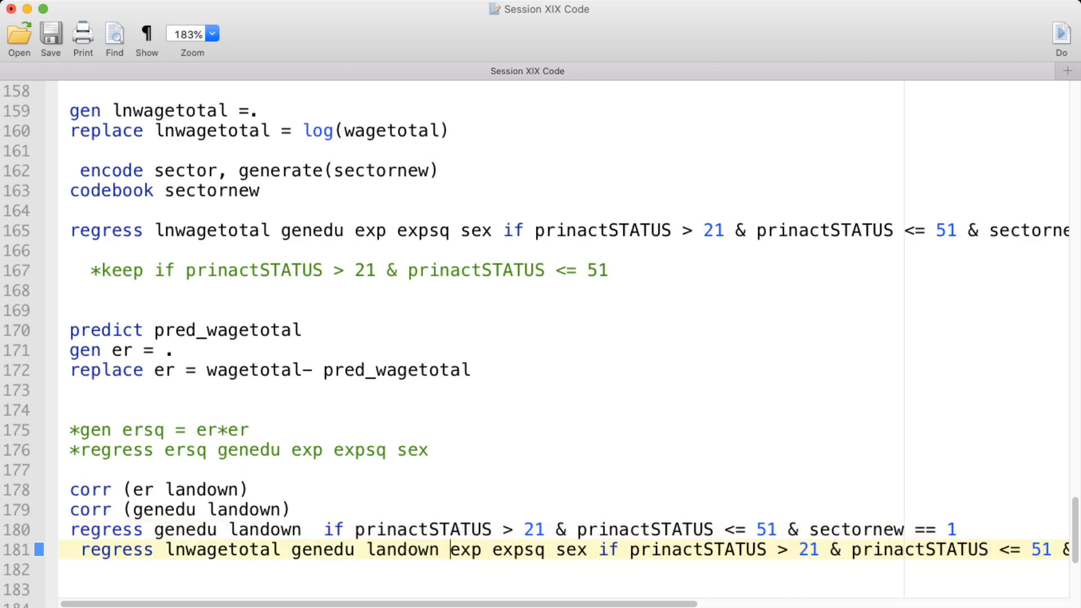
Step: Run the lnwagetotal regression on line 181 that includes both genedu and landown
click(270, 550)
triple_click(270, 551)
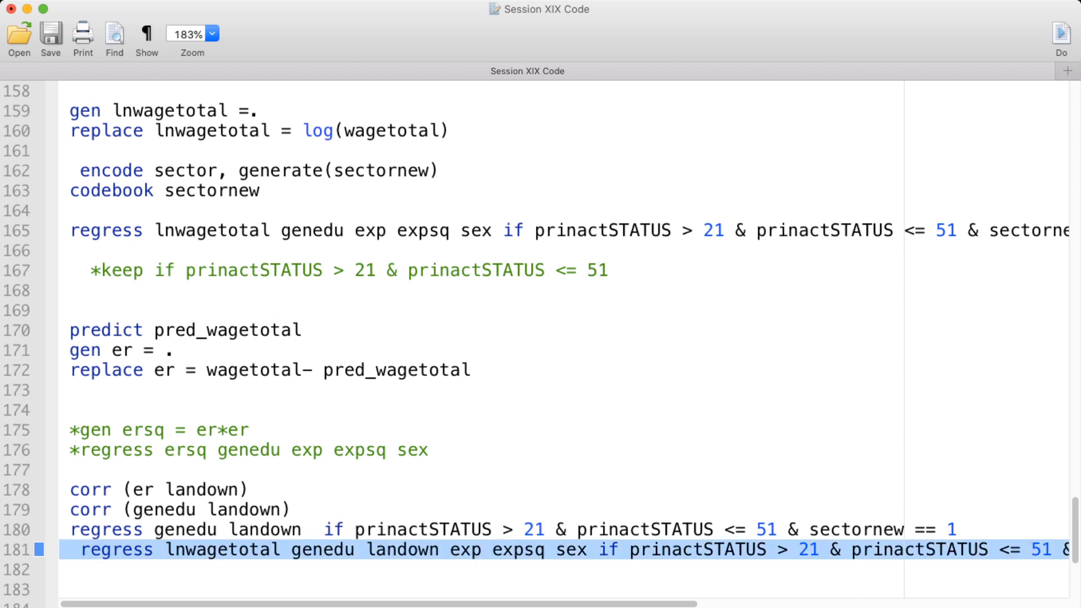
key(super+shift+d)
key(super+shift+d)
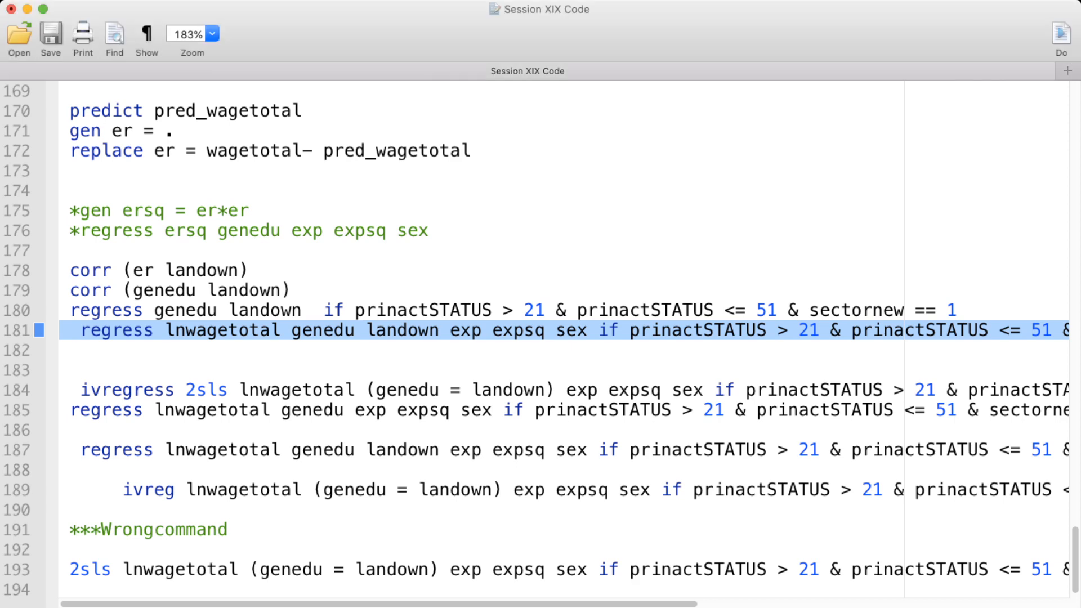
click(185, 390)
click(134, 450)
click(61, 470)
click(61, 510)
key(Down)
key(Down)
drag(81, 390, 1070, 410)
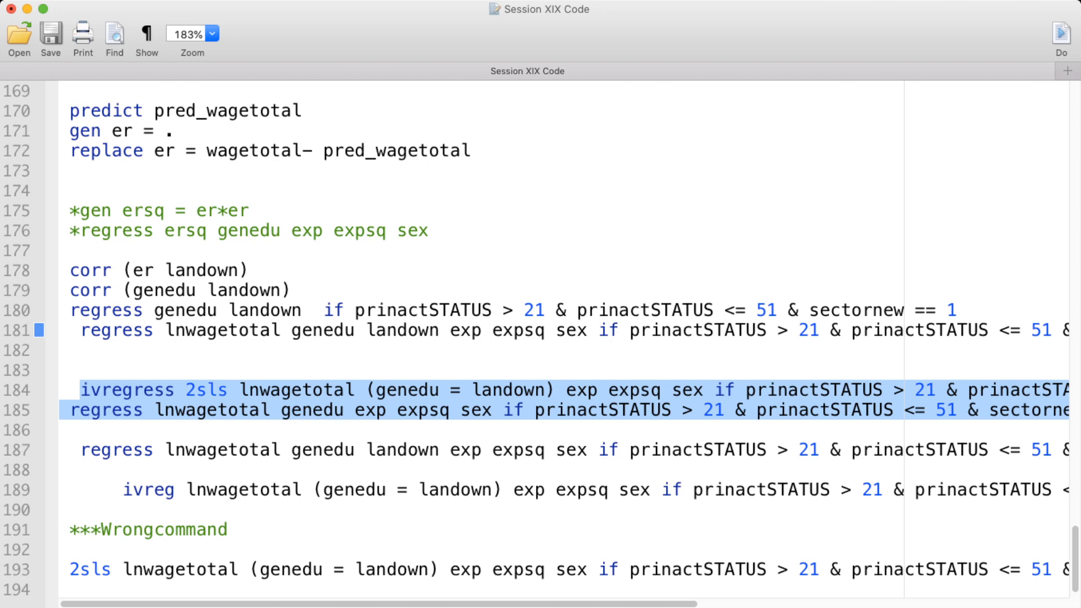
Step: Run the ivregress 2sls command on line 184 for lnwagetotal, with genedu instrumented by landown
triple_click(127, 391)
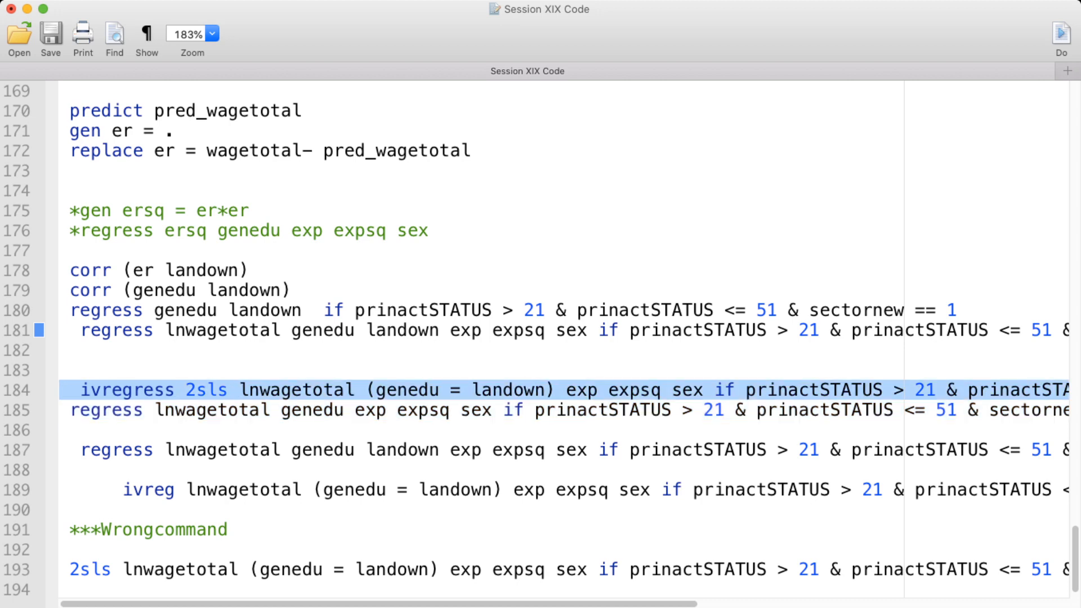
triple_click(127, 390)
key(super+shift+d)
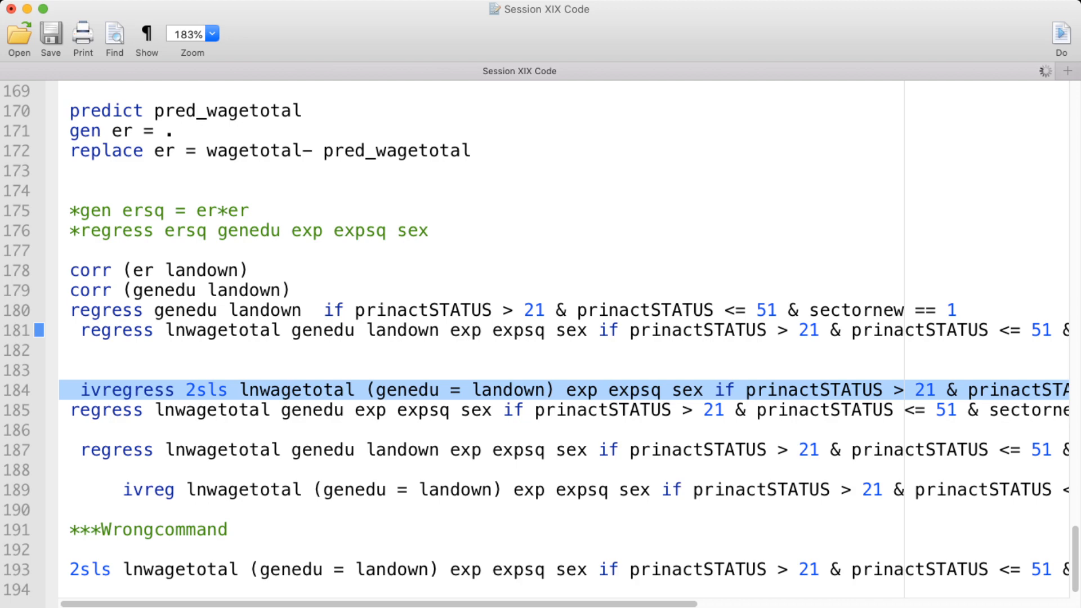